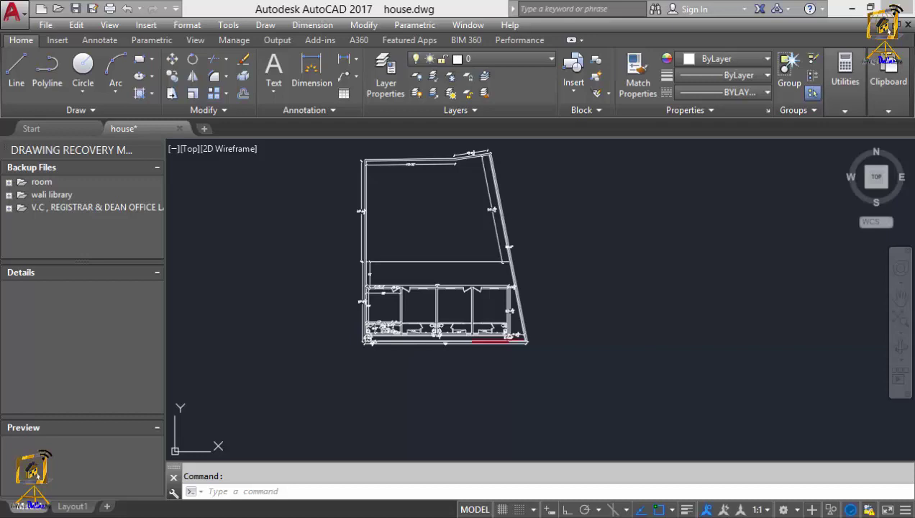
pyautogui.scroll(2, 503, 193)
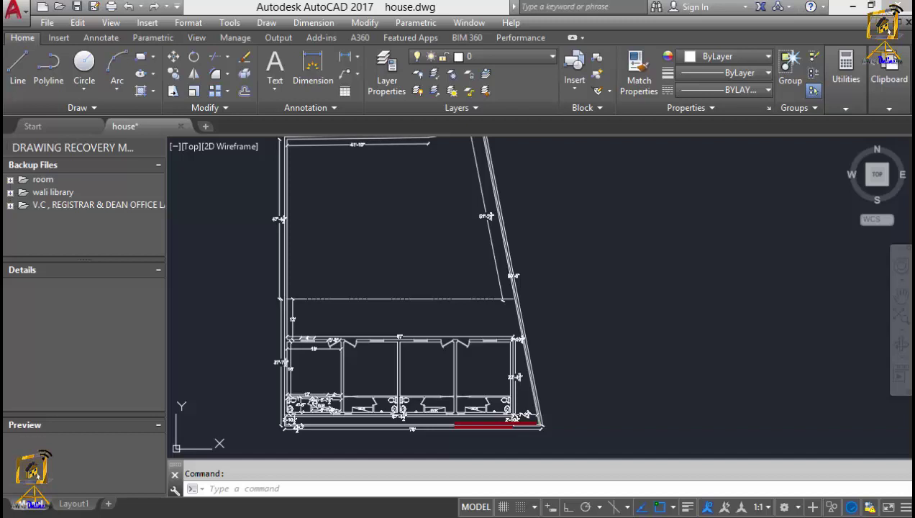
pyautogui.scroll(-2, 504, 195)
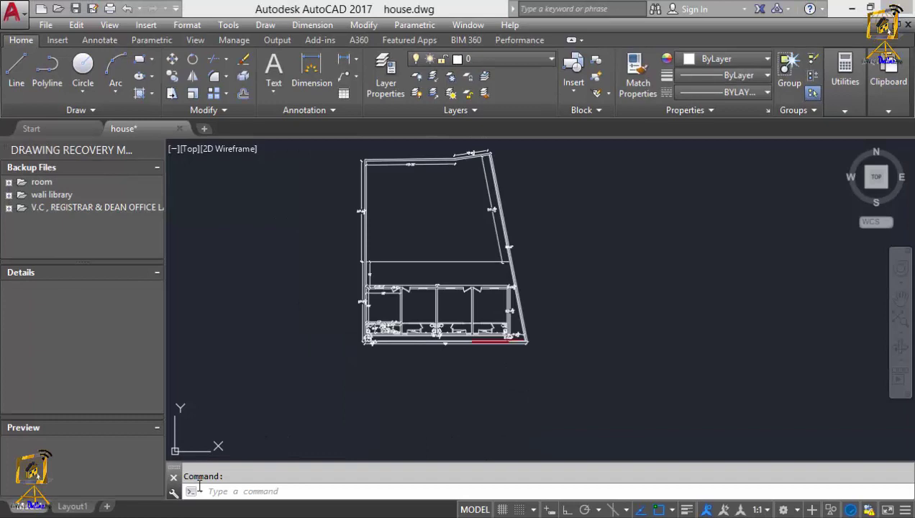
# Switch to the Chrome window with the conversion email and bring up the CADSoftTools page at cadsofttools.com/pdf-to-dwg-online/
pyautogui.moveTo(248, 517)
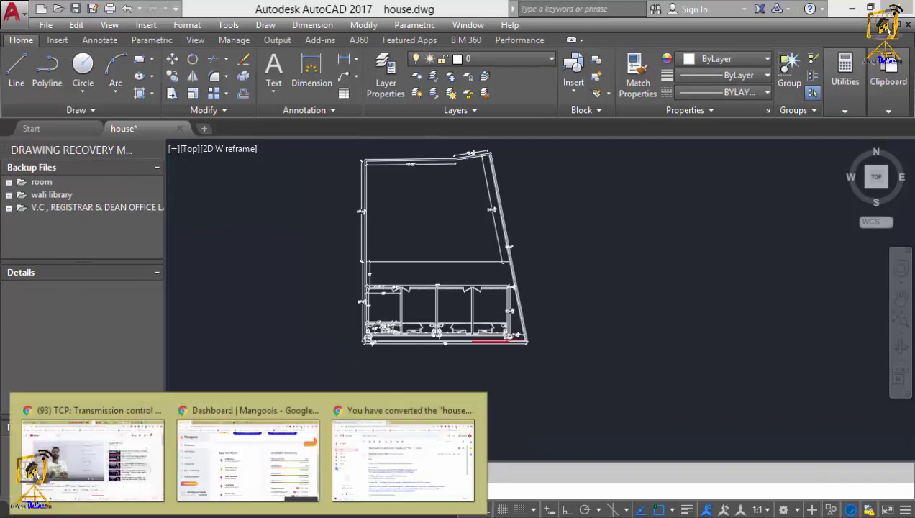
pyautogui.click(357, 470)
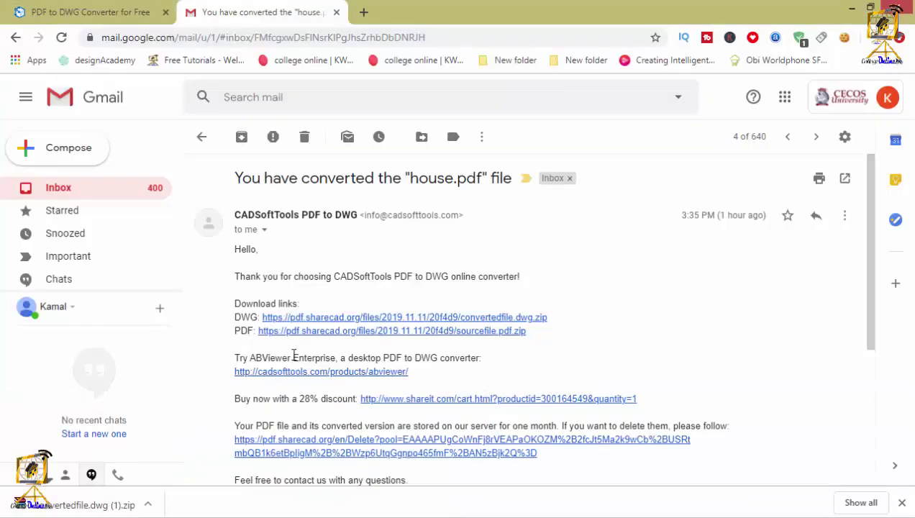
pyautogui.click(112, 8)
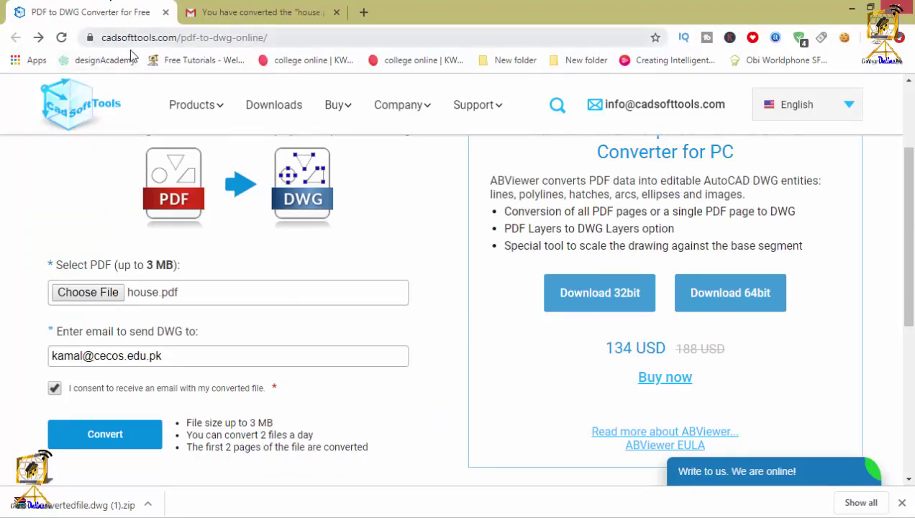
pyautogui.click(275, 39)
pyautogui.click(275, 39)
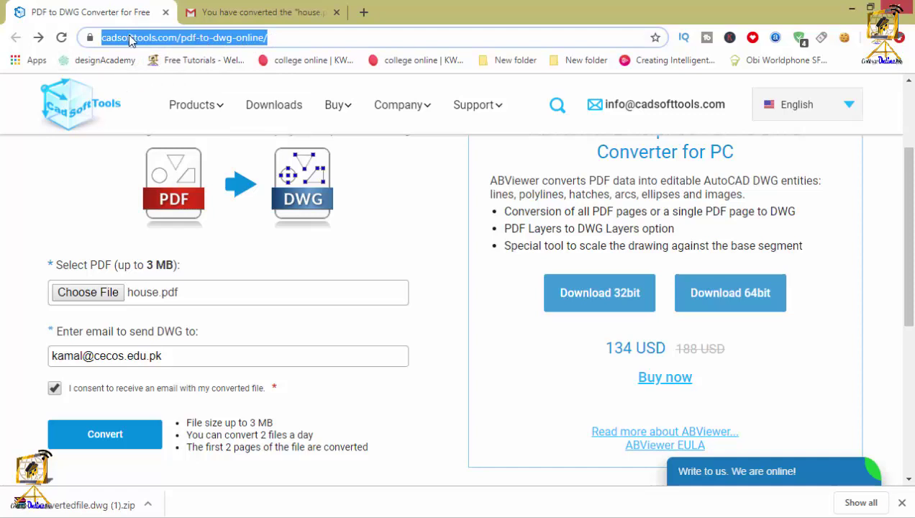
pyautogui.click(101, 204)
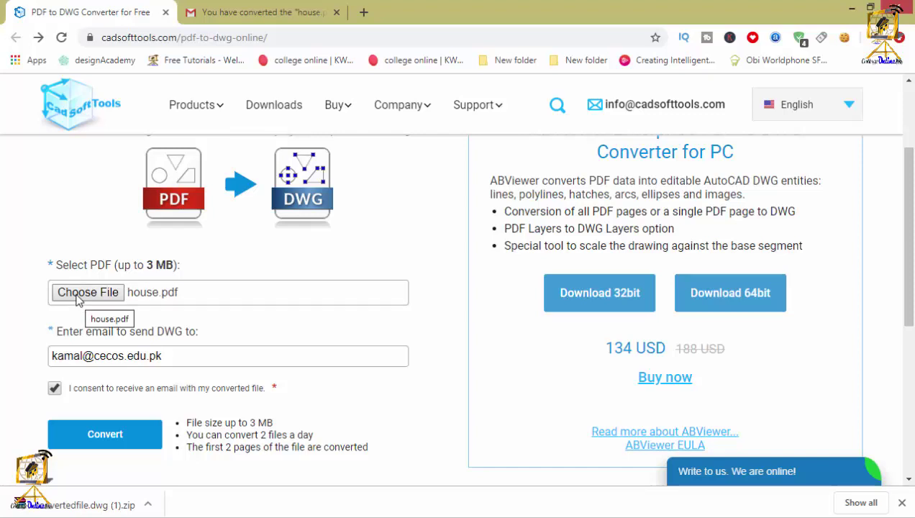
pyautogui.click(77, 295)
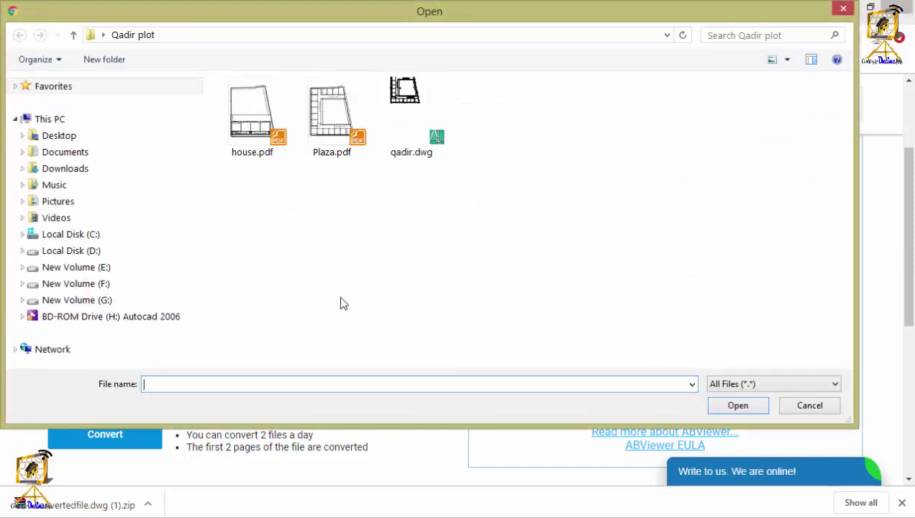
pyautogui.click(274, 149)
pyautogui.click(330, 118)
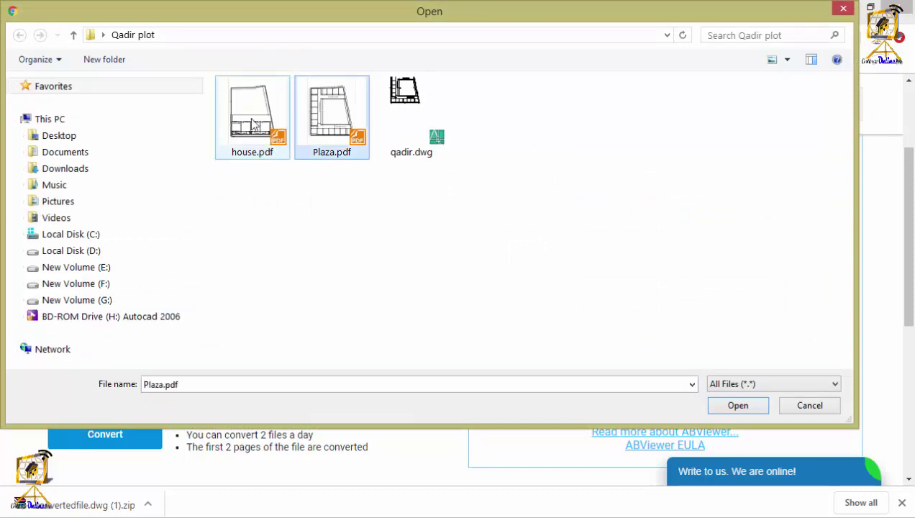
pyautogui.click(253, 138)
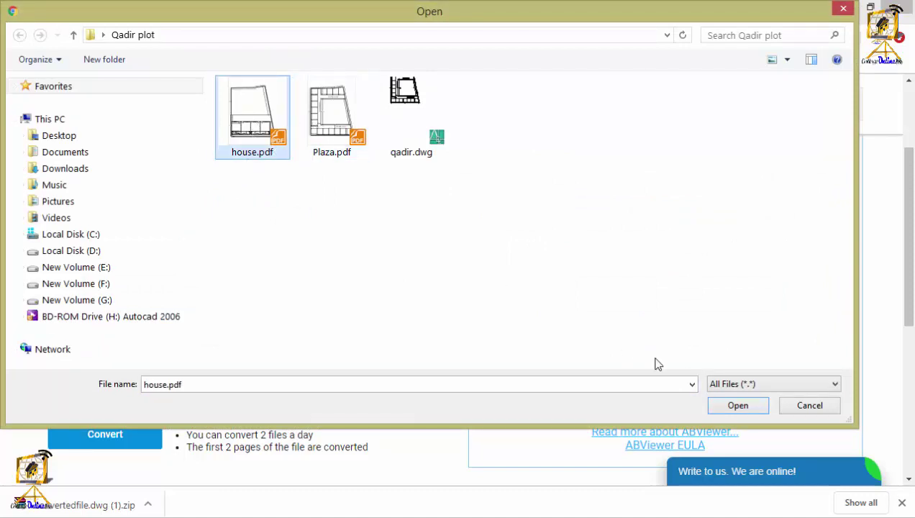
pyautogui.click(796, 412)
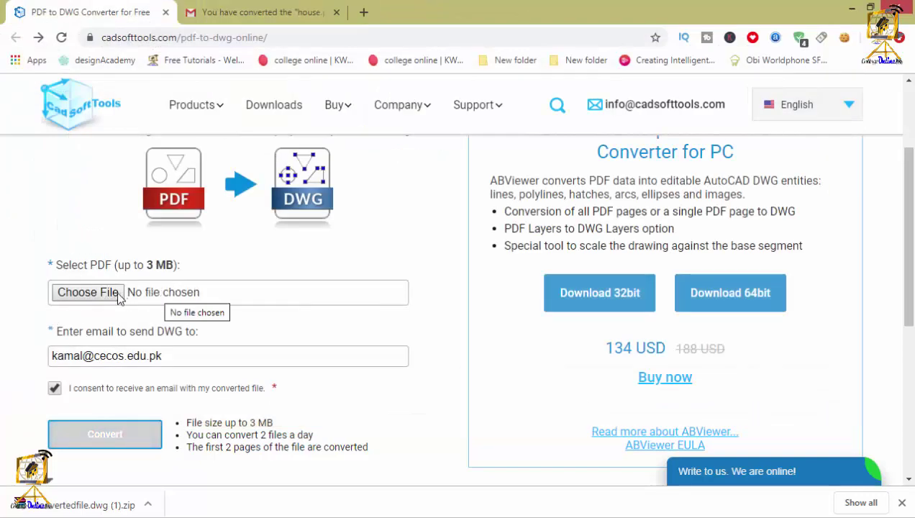
# Choose house.pdf from the Qadir plot folder as the PDF to convert
pyautogui.click(176, 297)
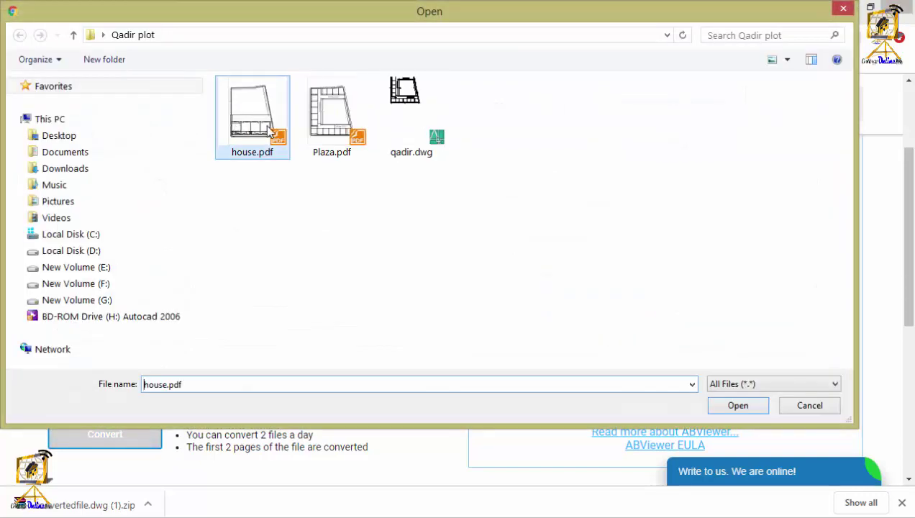
pyautogui.click(714, 403)
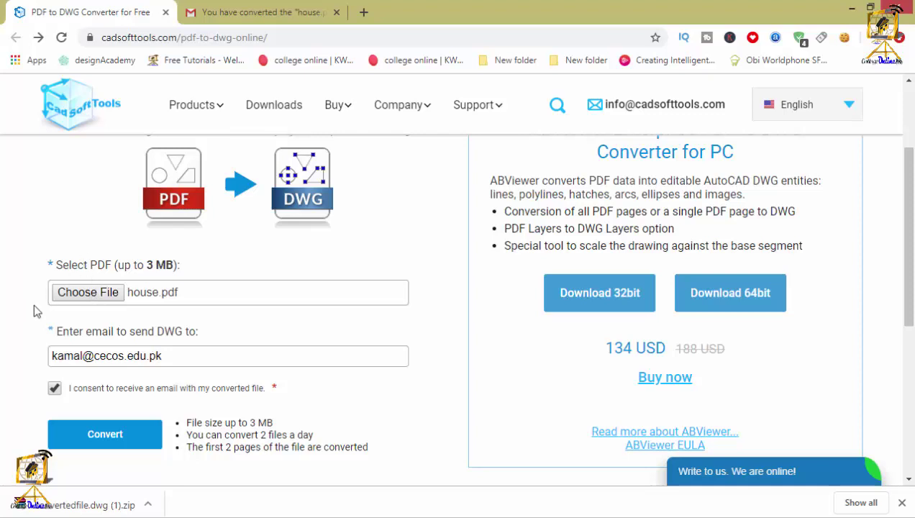
# Submit house.pdf for conversion to DWG, keeping the prefilled delivery e-mail and the consent to receive the converted file
pyautogui.click(175, 360)
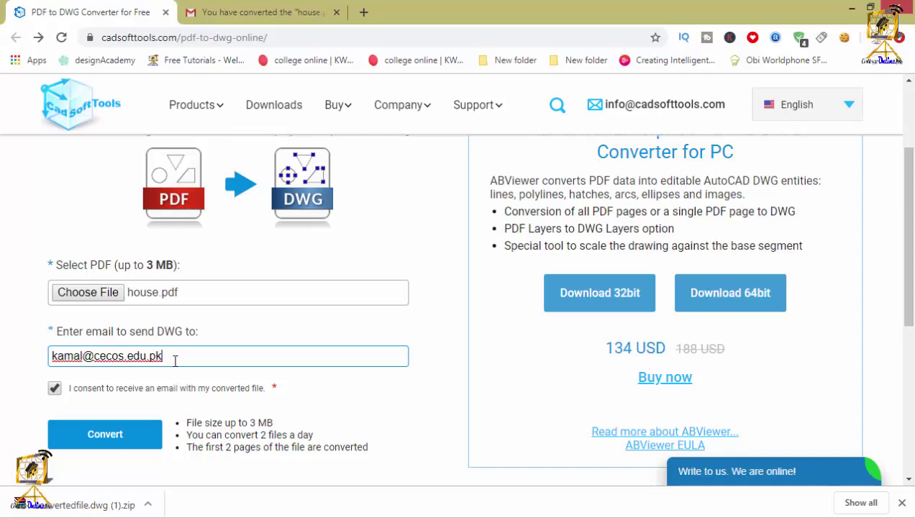
pyautogui.moveTo(175, 360); pyautogui.dragTo(10, 340)
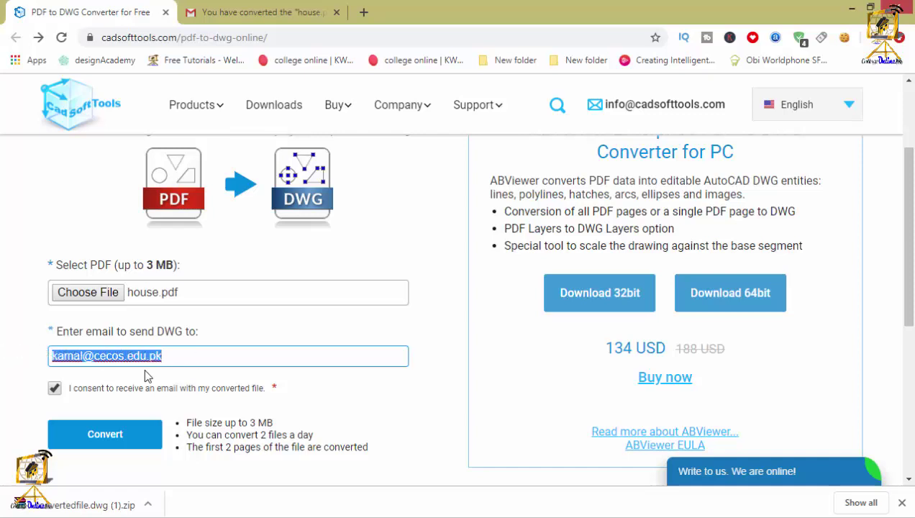
pyautogui.click(191, 358)
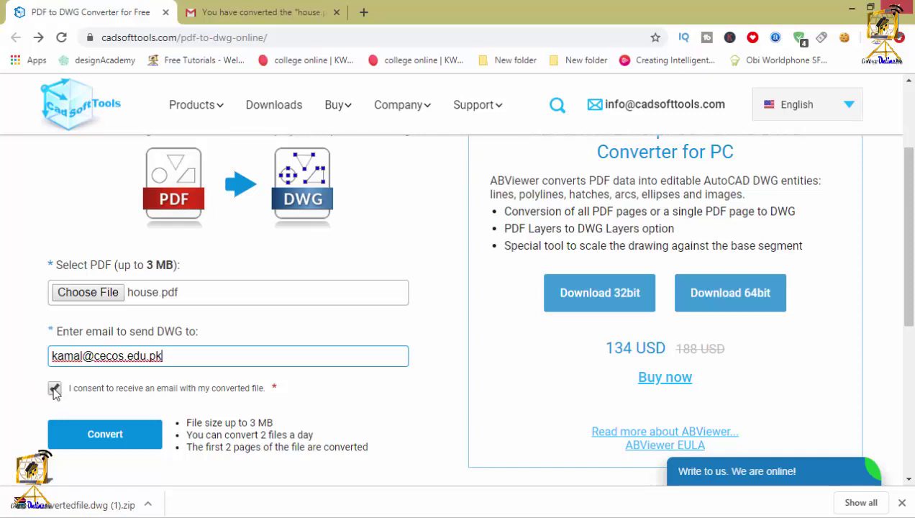
pyautogui.click(111, 435)
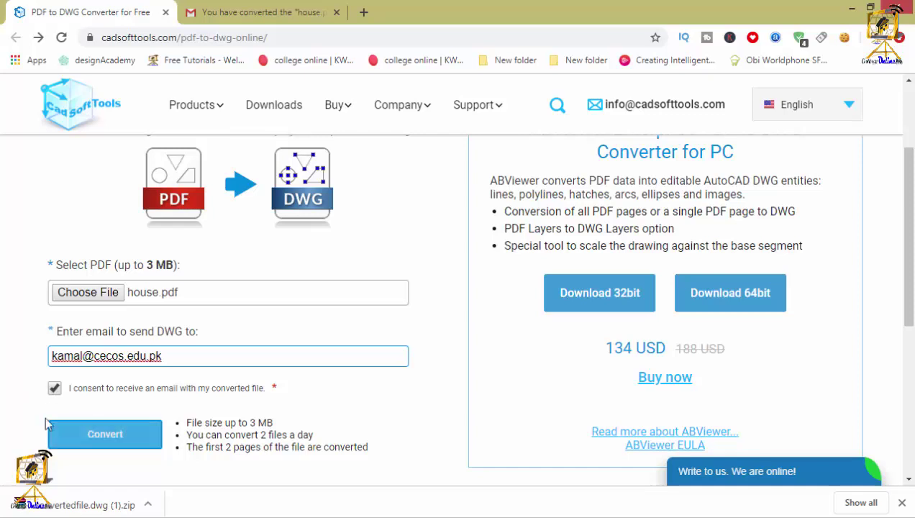
pyautogui.click(93, 438)
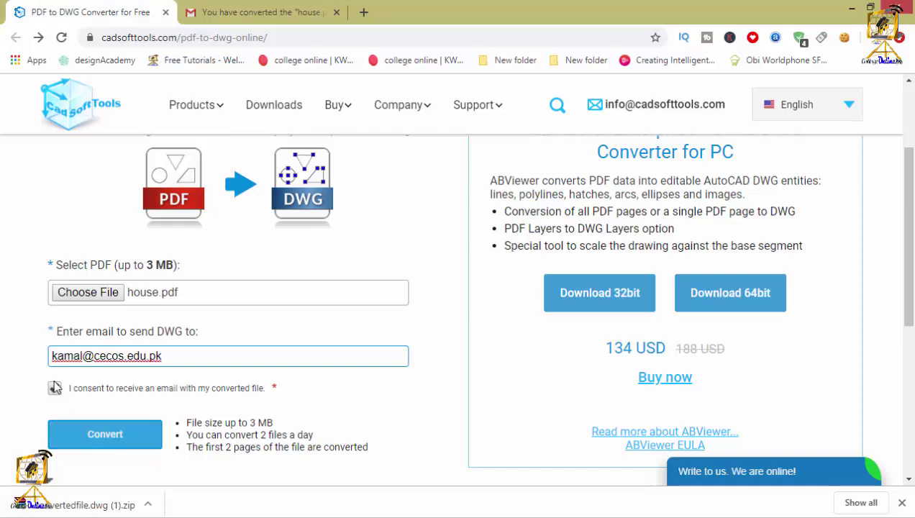
pyautogui.moveTo(174, 360); pyautogui.dragTo(6, 356)
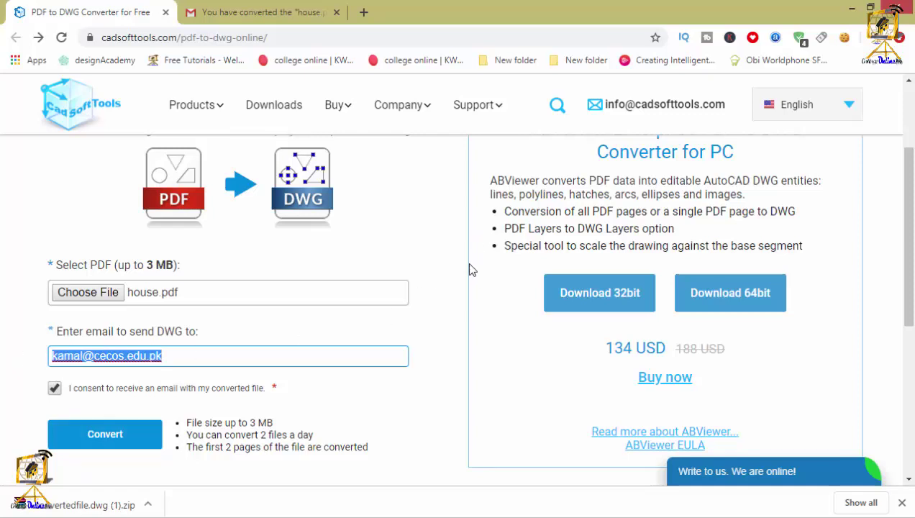
pyautogui.scroll(3, 469, 272)
pyautogui.scroll(-1, 469, 270)
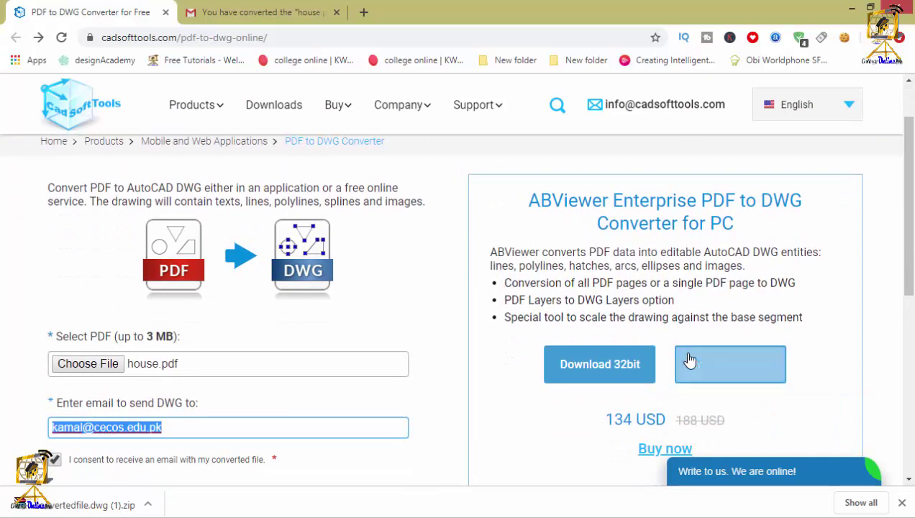
pyautogui.scroll(-1, 691, 363)
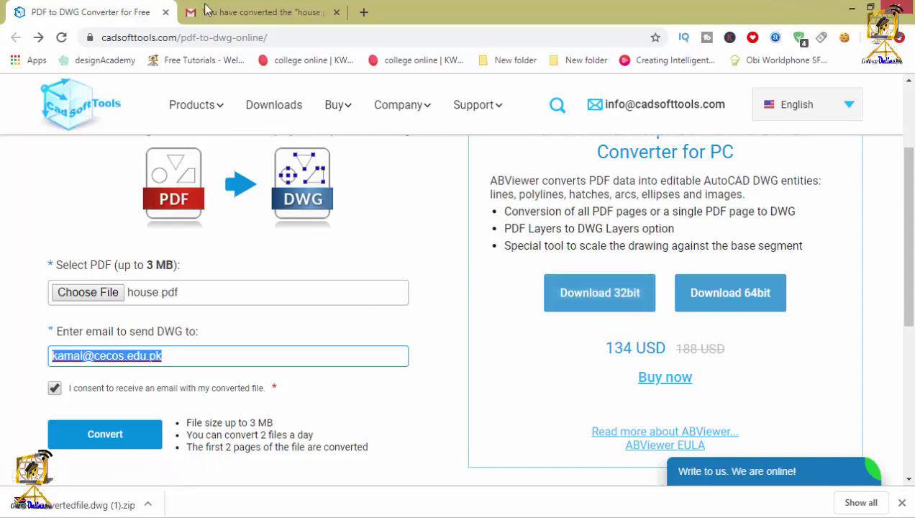
pyautogui.click(105, 435)
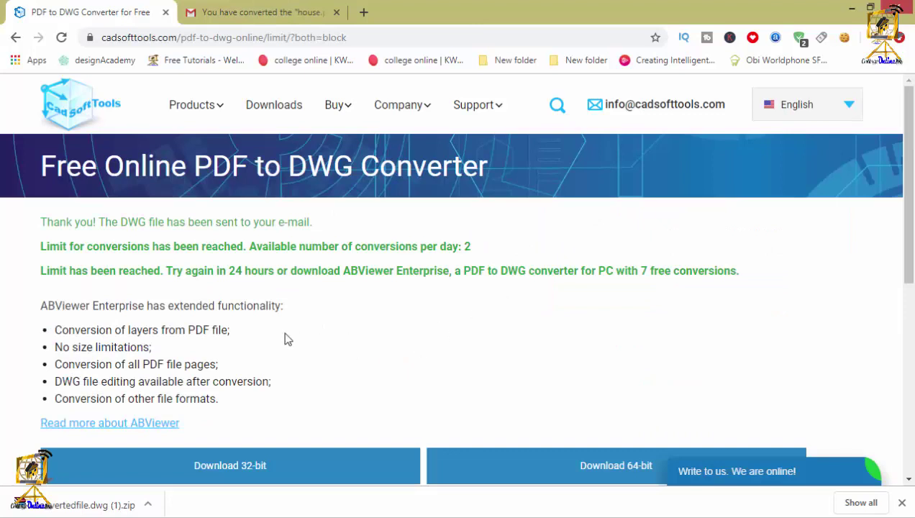
# View the Gmail message with the house.pdf conversion download links, and switch to the convertedfile.dwg folder in File Explorer
pyautogui.click(276, 22)
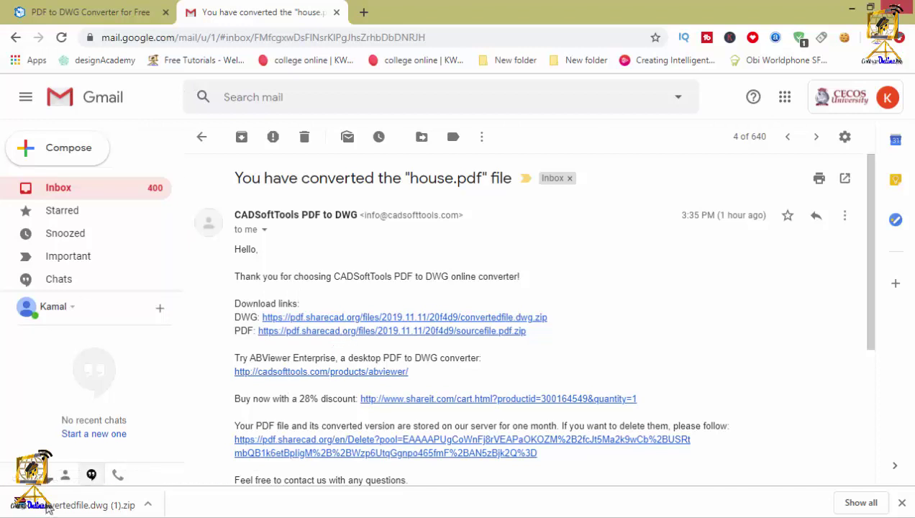
pyautogui.moveTo(184, 515)
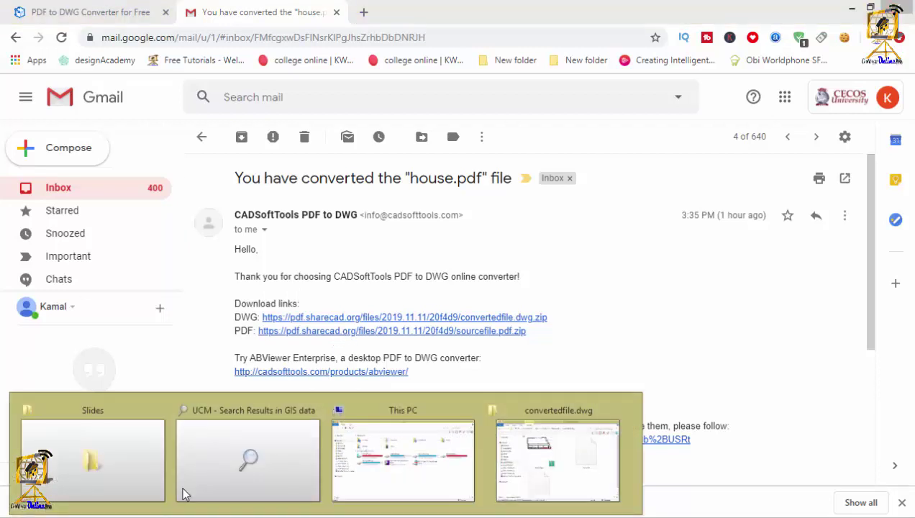
pyautogui.click(540, 481)
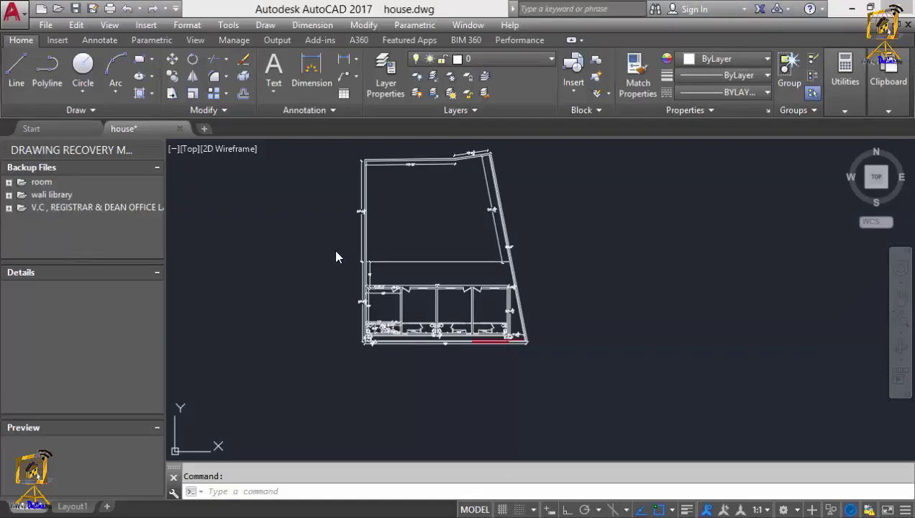
# In AutoCAD, examine the house.dwg floor plan, including its row of rooms, bathrooms and dimensions
pyautogui.scroll(5, 466, 260)
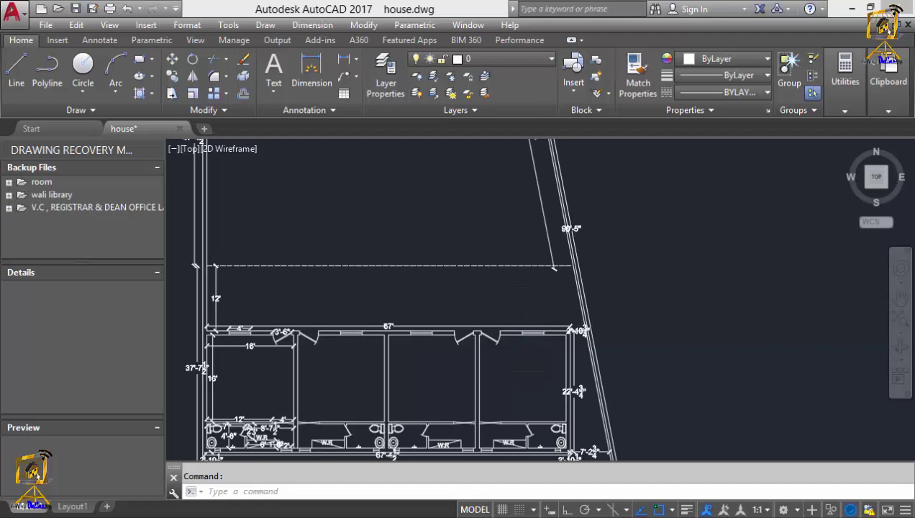
pyautogui.scroll(-4, 482, 281)
pyautogui.scroll(4, 323, 272)
pyautogui.scroll(-5, 323, 272)
pyautogui.scroll(3, 439, 307)
pyautogui.moveTo(439, 308); pyautogui.dragTo(387, 306)
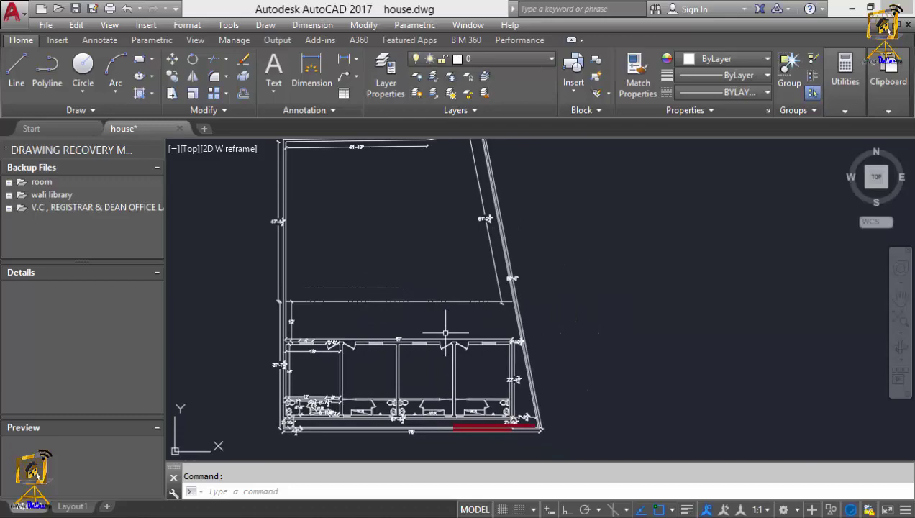